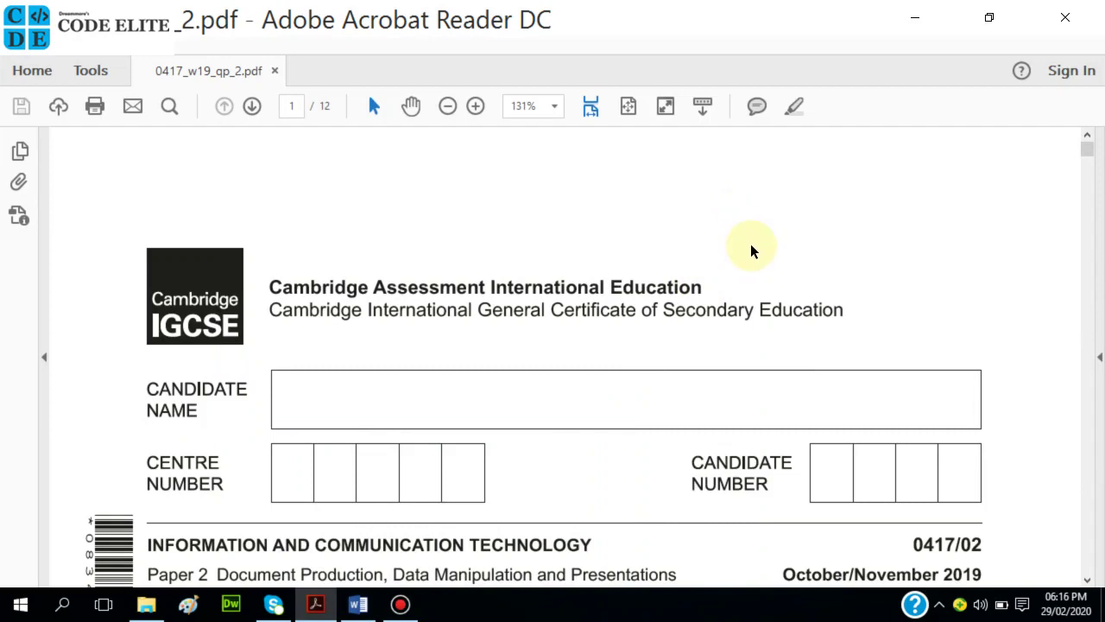
Scroll the 0417_w19_qp_2.pdf exam paper down to page 2's Task 1 – Evidence Document
scroll(720, 338, "down", 1)
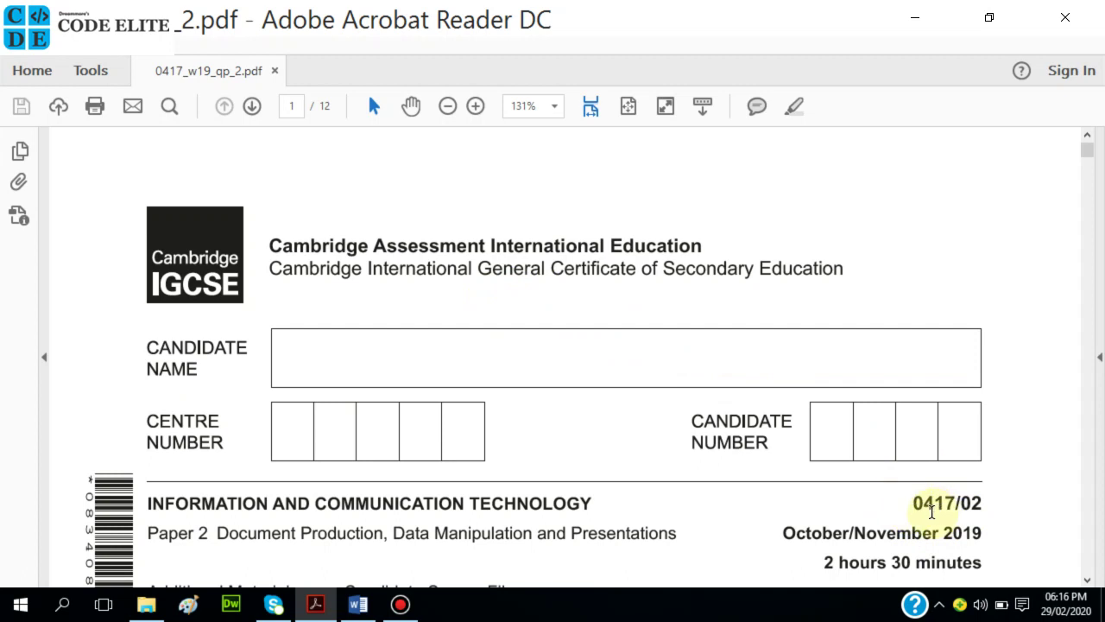
scroll(821, 496, "down", 4)
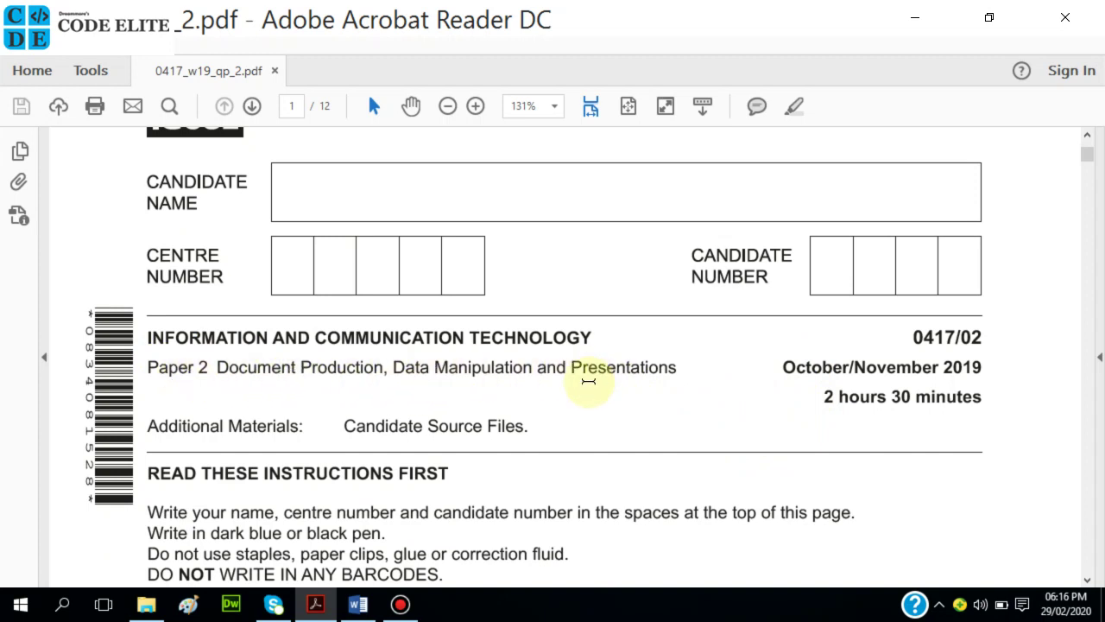
scroll(666, 395, "down", 3)
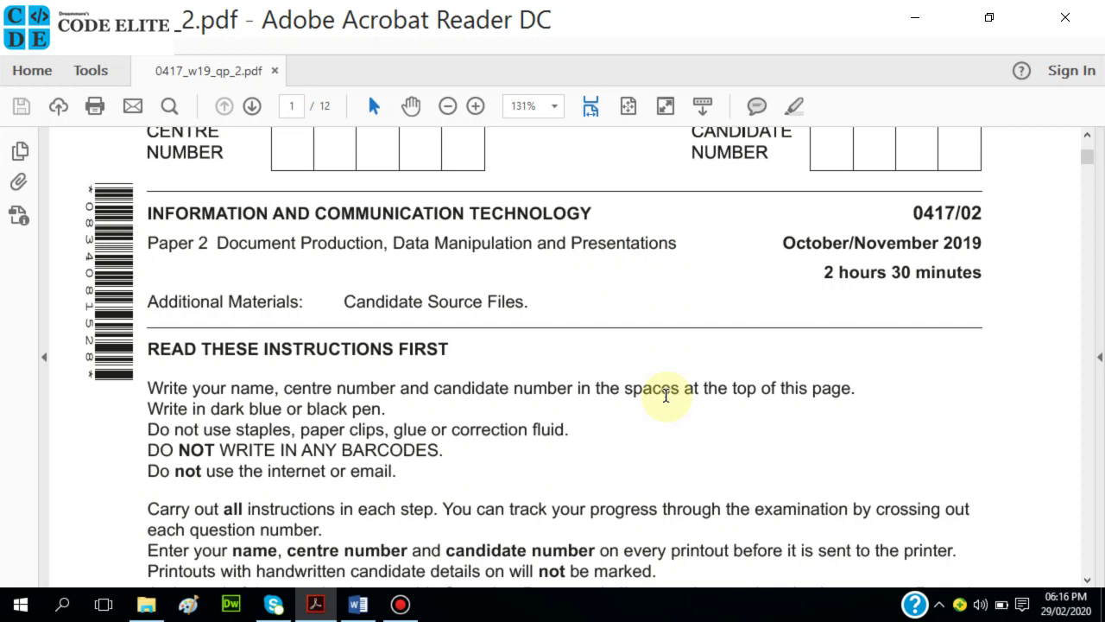
scroll(665, 395, "down", 20)
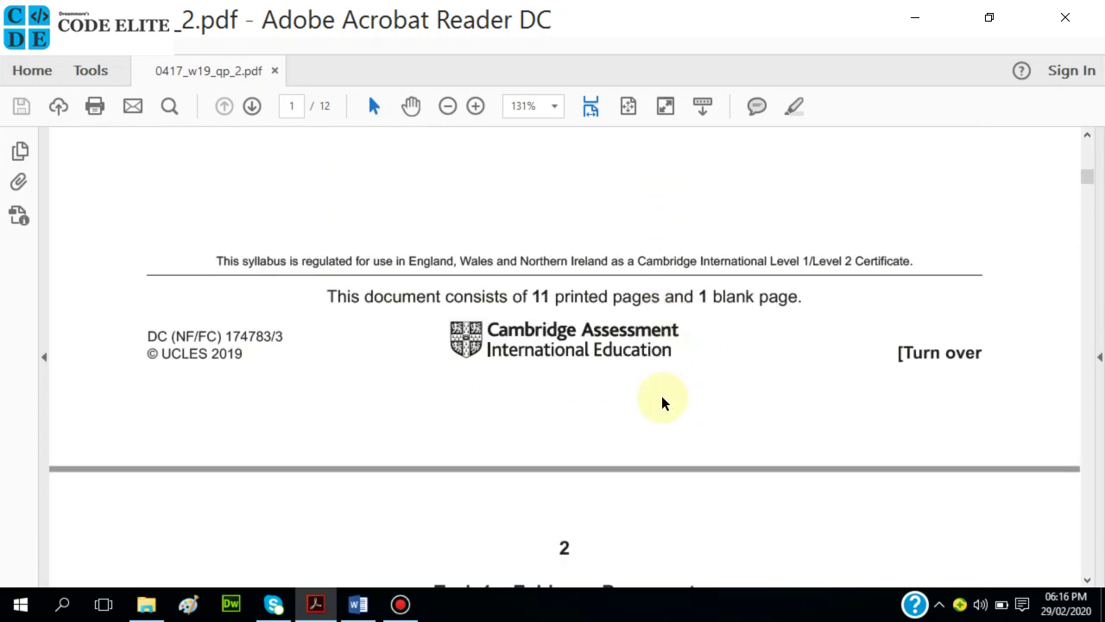
scroll(661, 402, "down", 7)
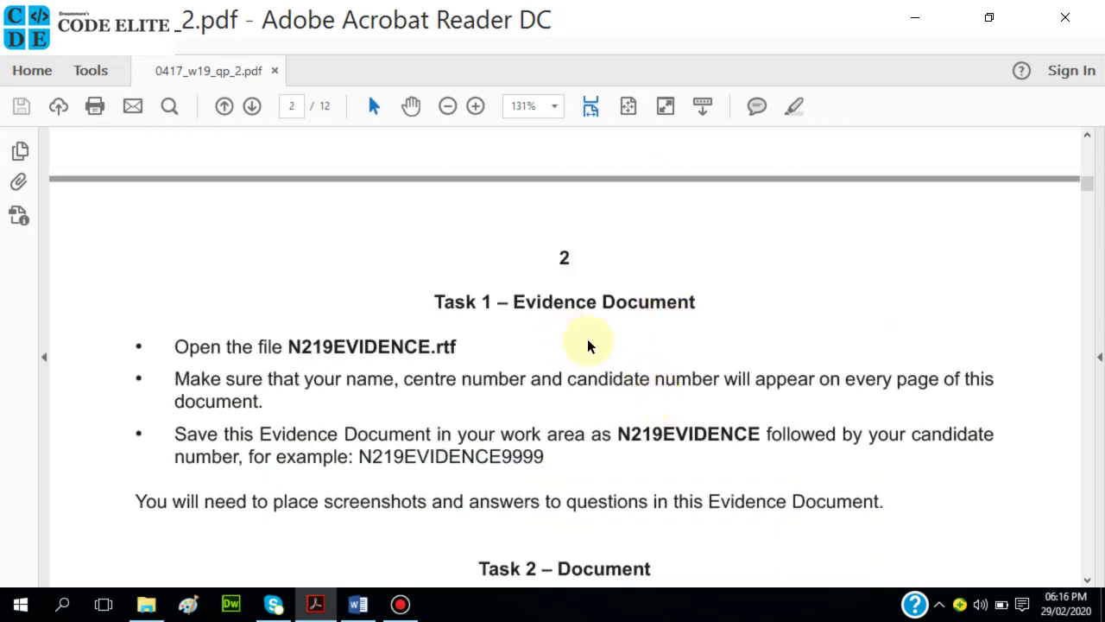
scroll(587, 345, "down", 2)
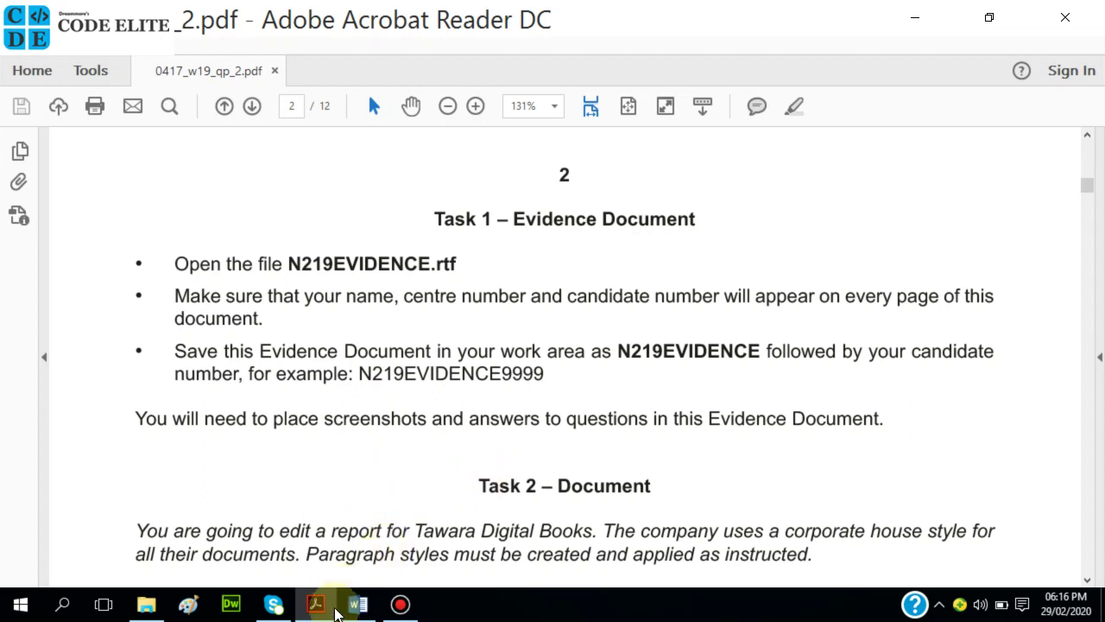
mouse_move(359, 608)
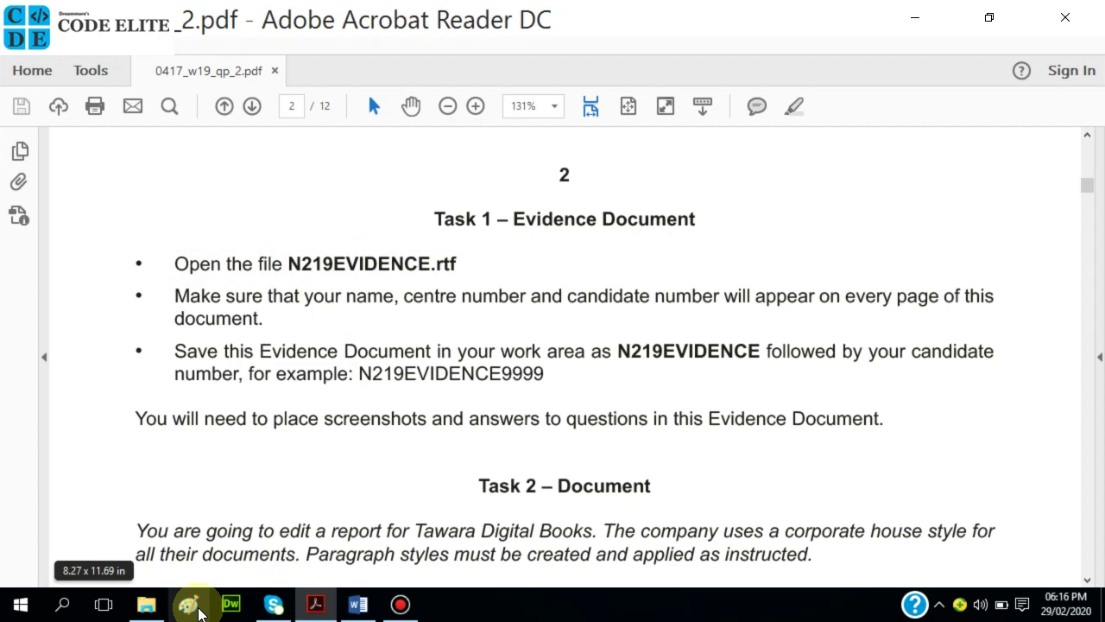
left_click(151, 609)
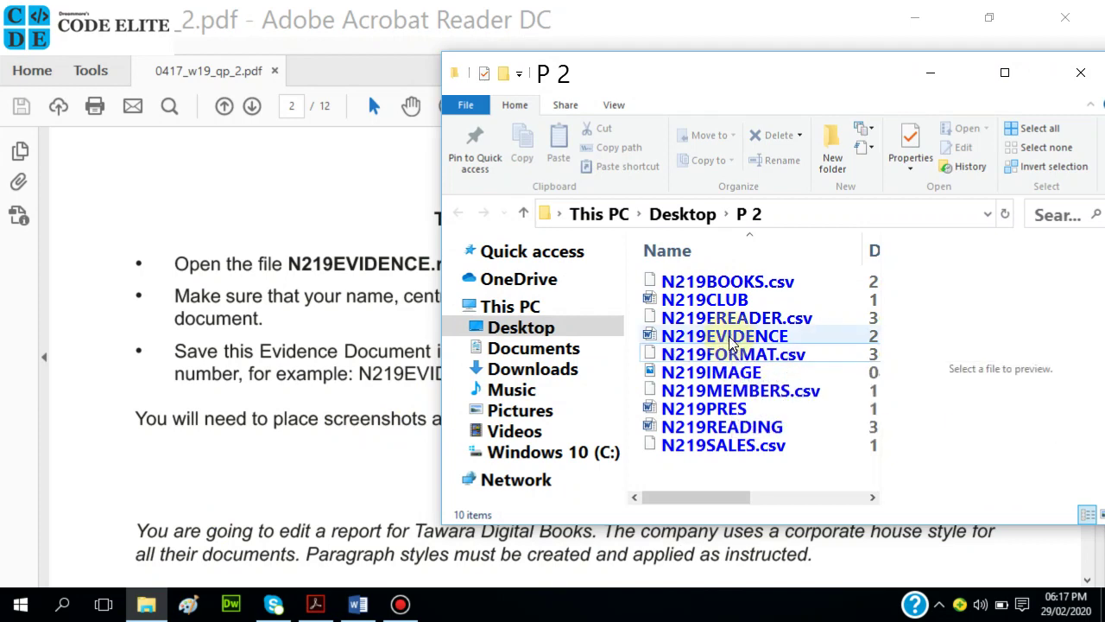
left_click(379, 354)
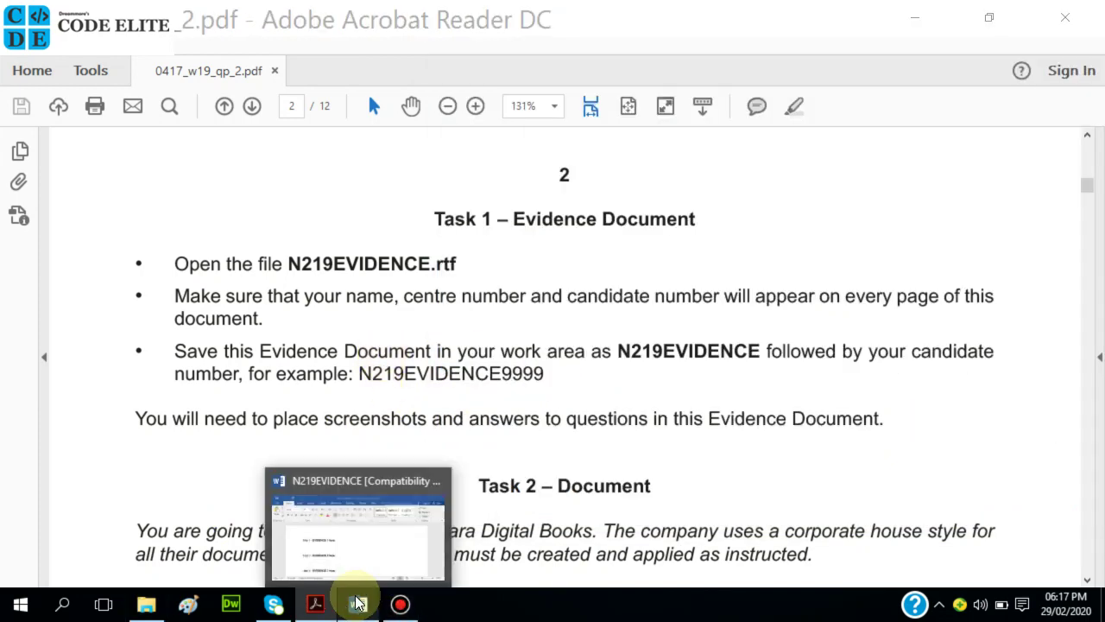
Bring the N219EVIDENCE document to the front and scroll through its evidence placeholders
left_click(359, 603)
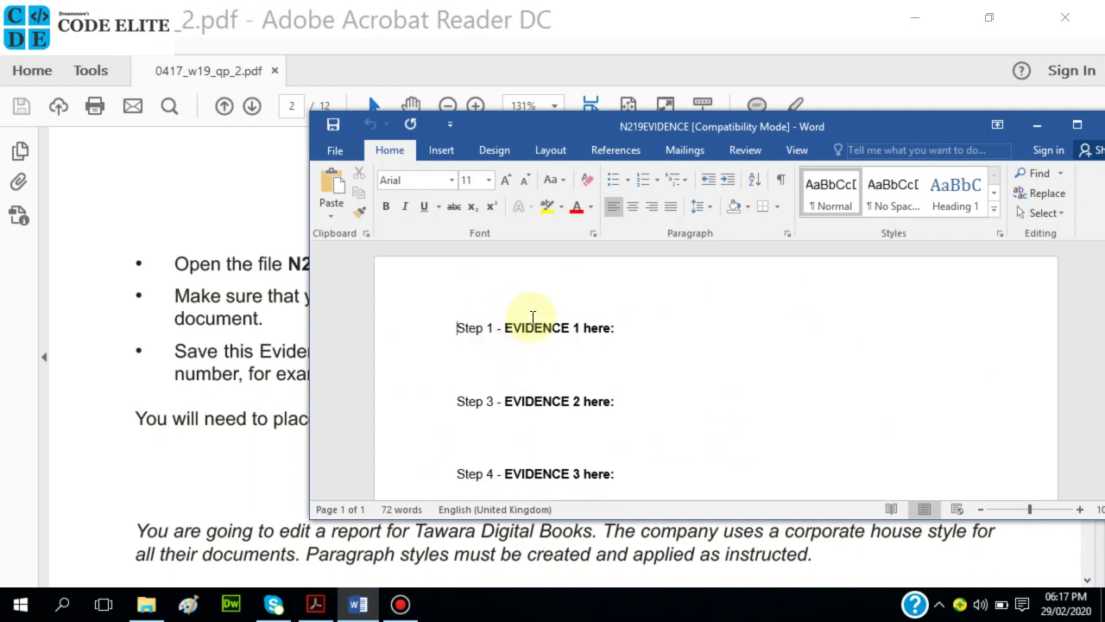
scroll(639, 367, "down", 5)
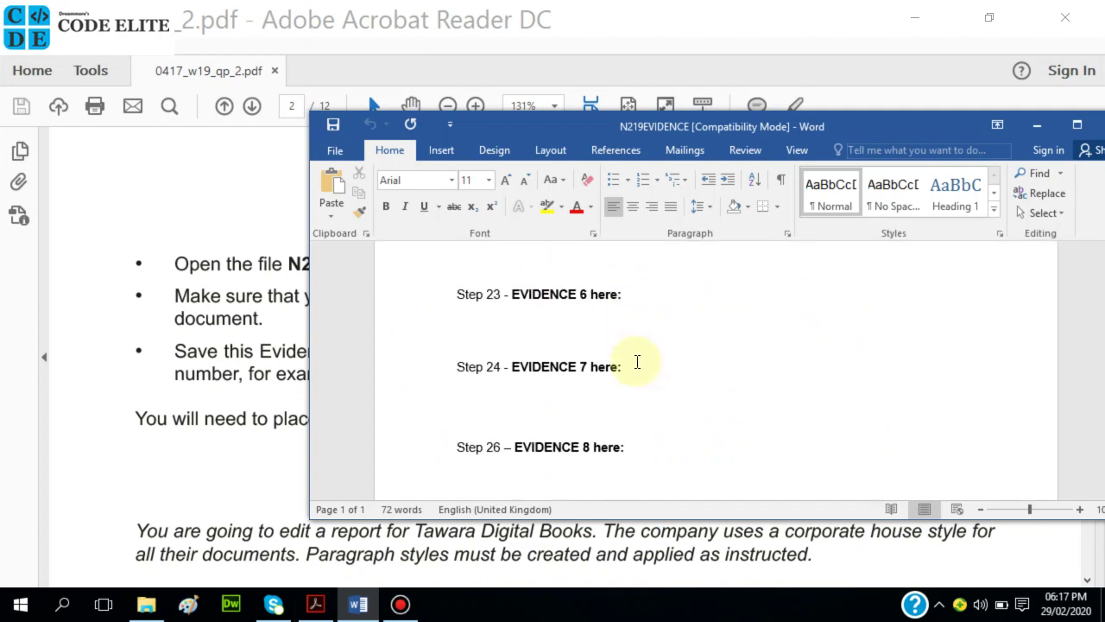
scroll(638, 362, "down", 6)
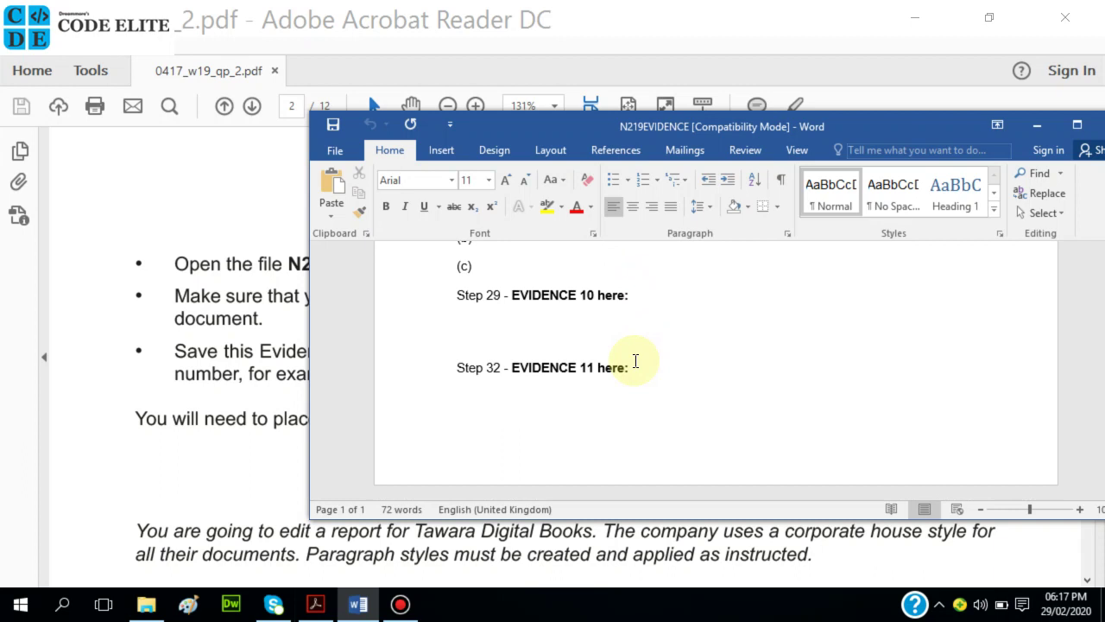
scroll(636, 360, "up", 12)
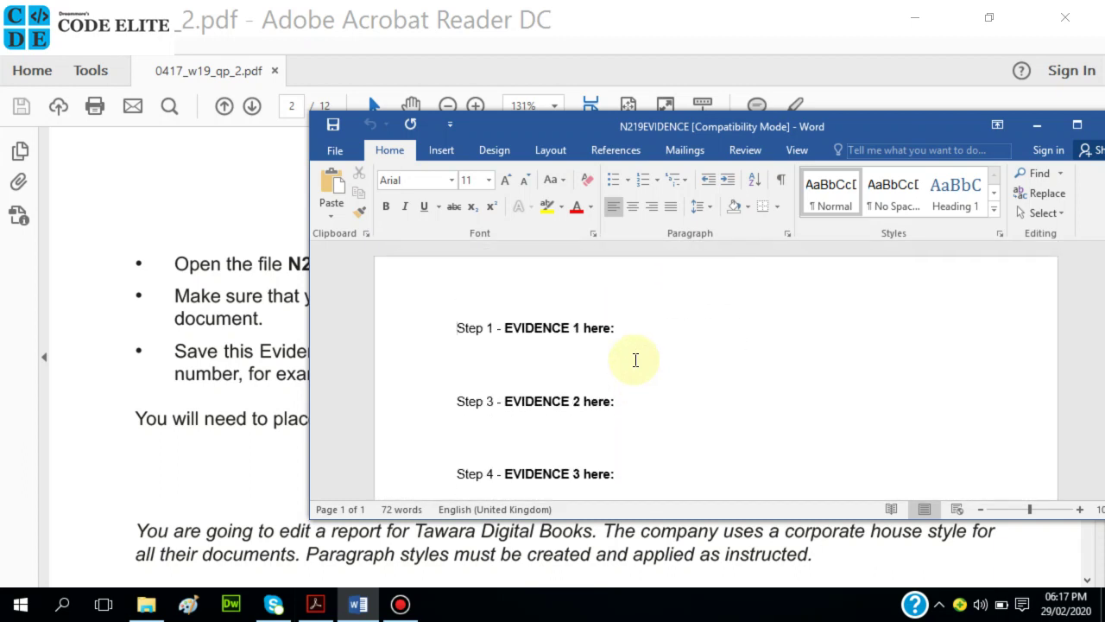
scroll(612, 338, "down", 3)
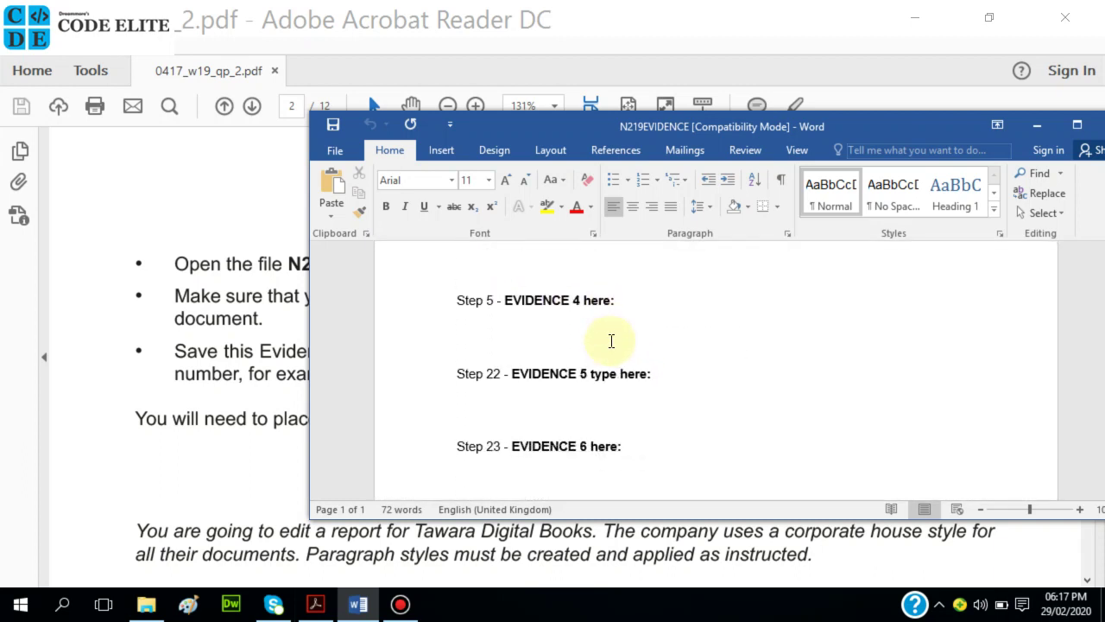
scroll(608, 345, "down", 3)
scroll(606, 338, "up", 6)
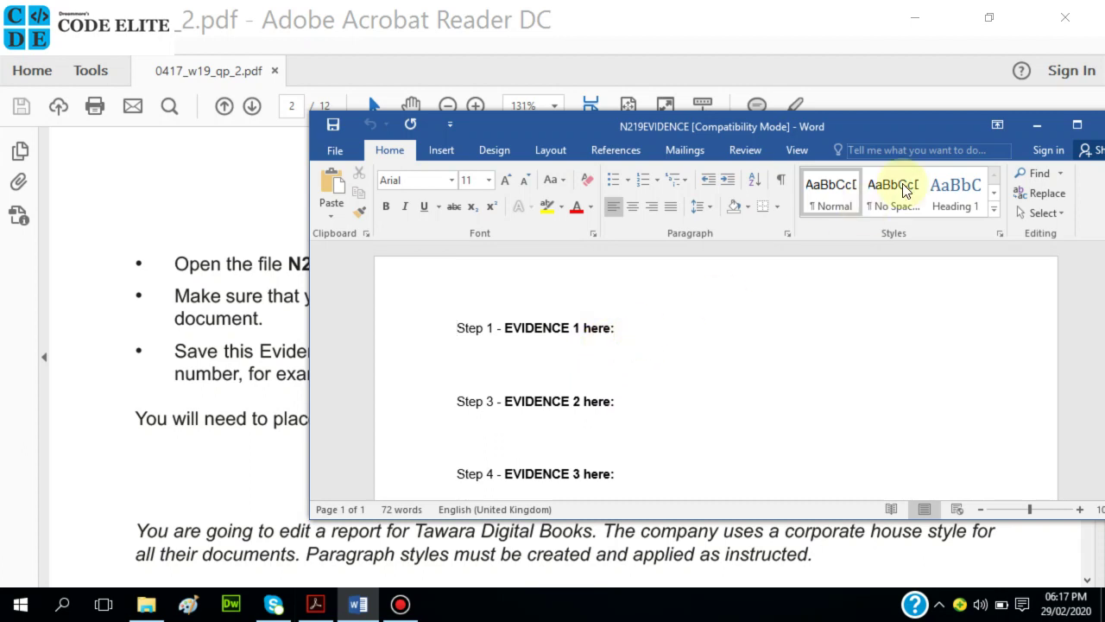
Minimize N219EVIDENCE to reread the exam paper, then restore it from the taskbar
left_click(1040, 125)
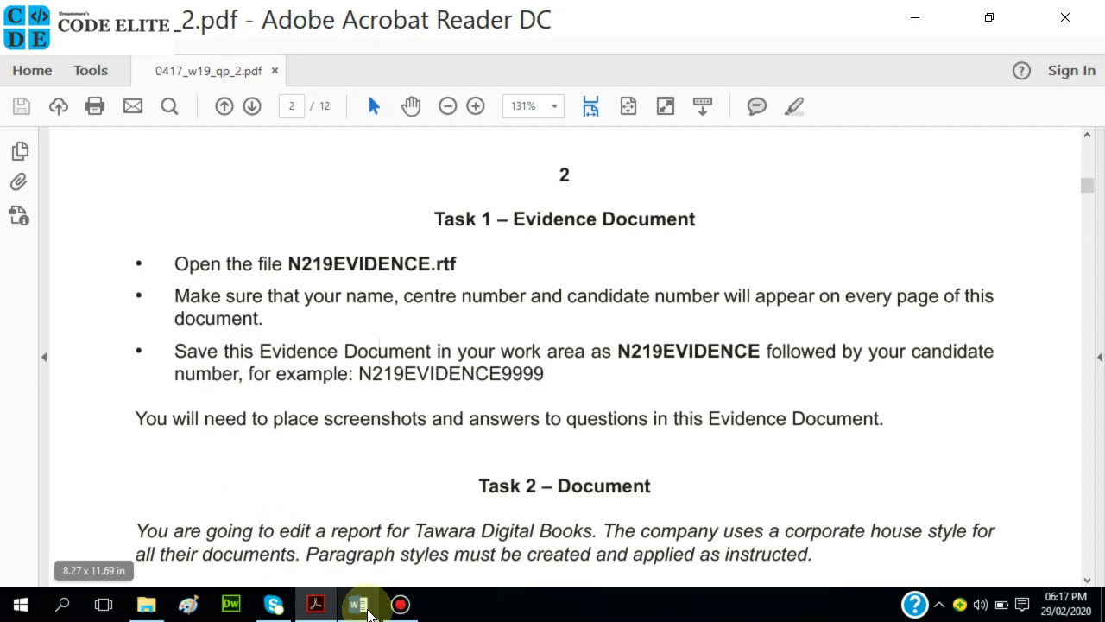
mouse_move(363, 611)
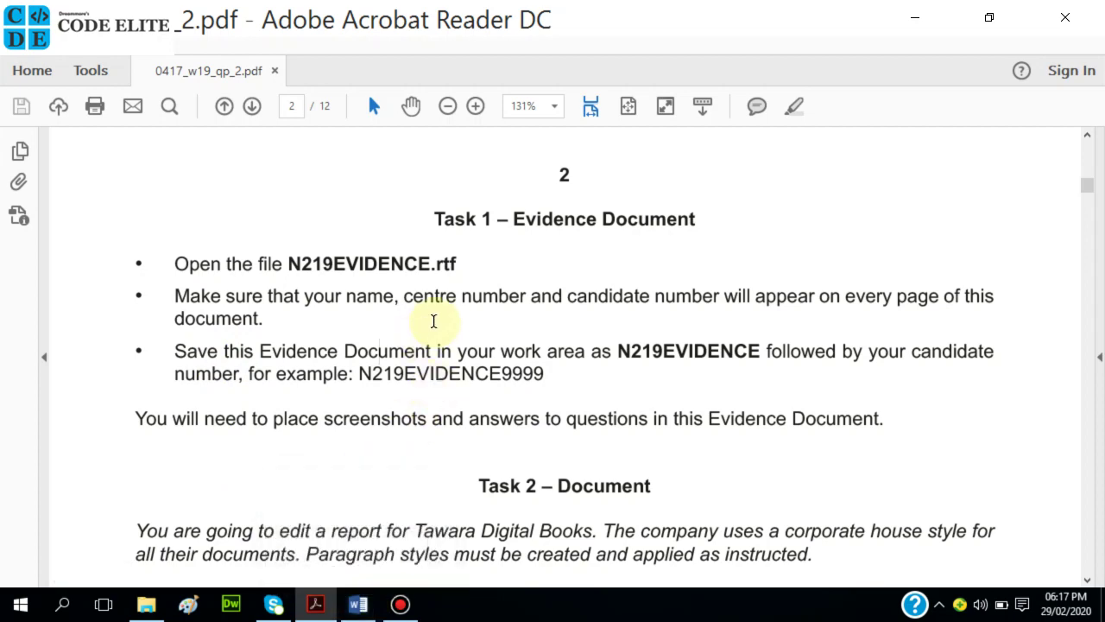
left_click(358, 607)
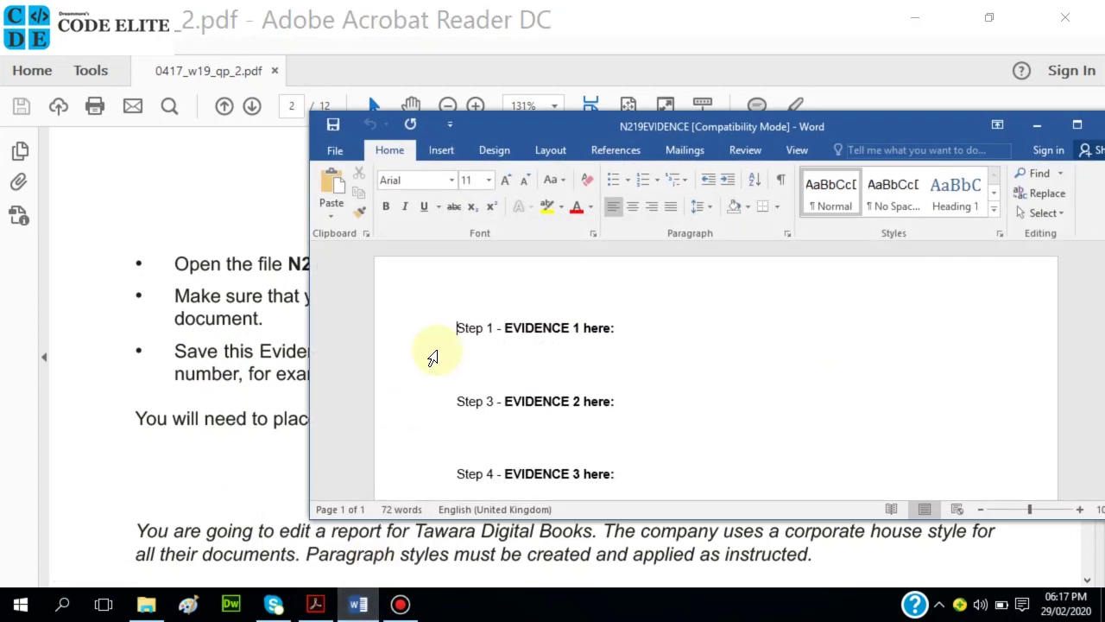
Maximize the Word window and insert a Blank (Three Columns) header
left_click(1086, 131)
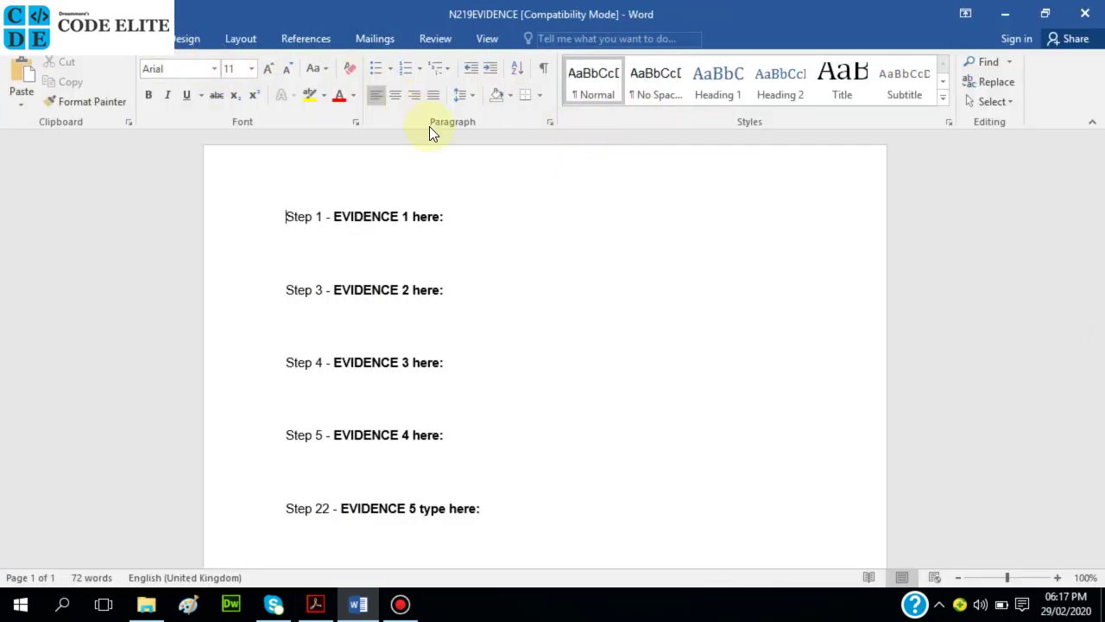
scroll(429, 126, "down", 1)
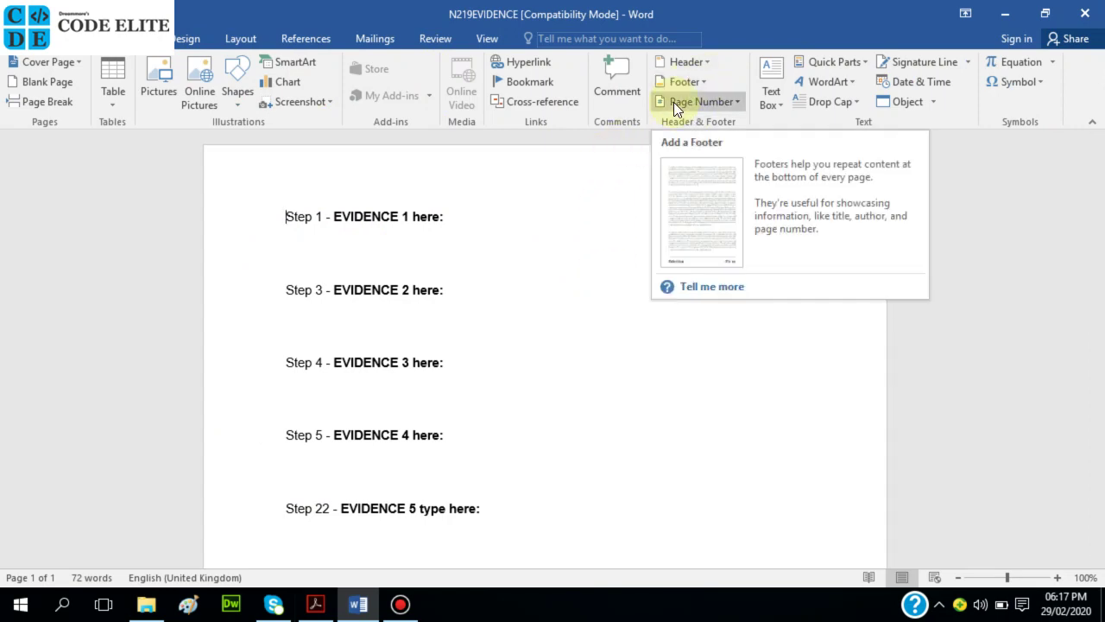
left_click(702, 57)
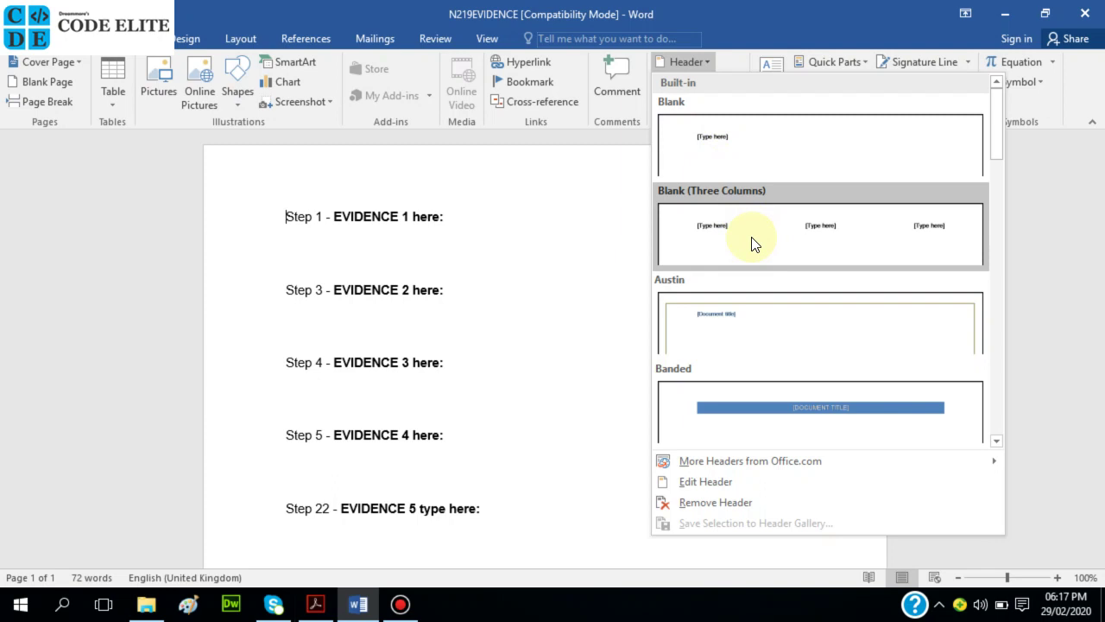
left_click(796, 226)
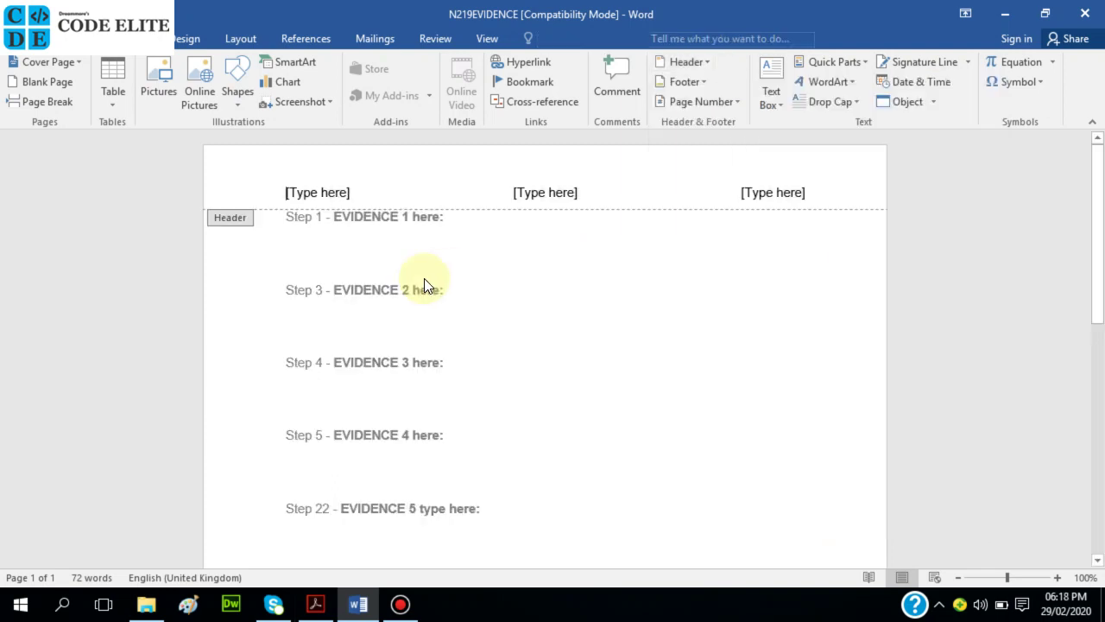
Enter the candidate's name and numbers in the left header slot, delete the other two placeholders, and close the header
left_click(319, 192)
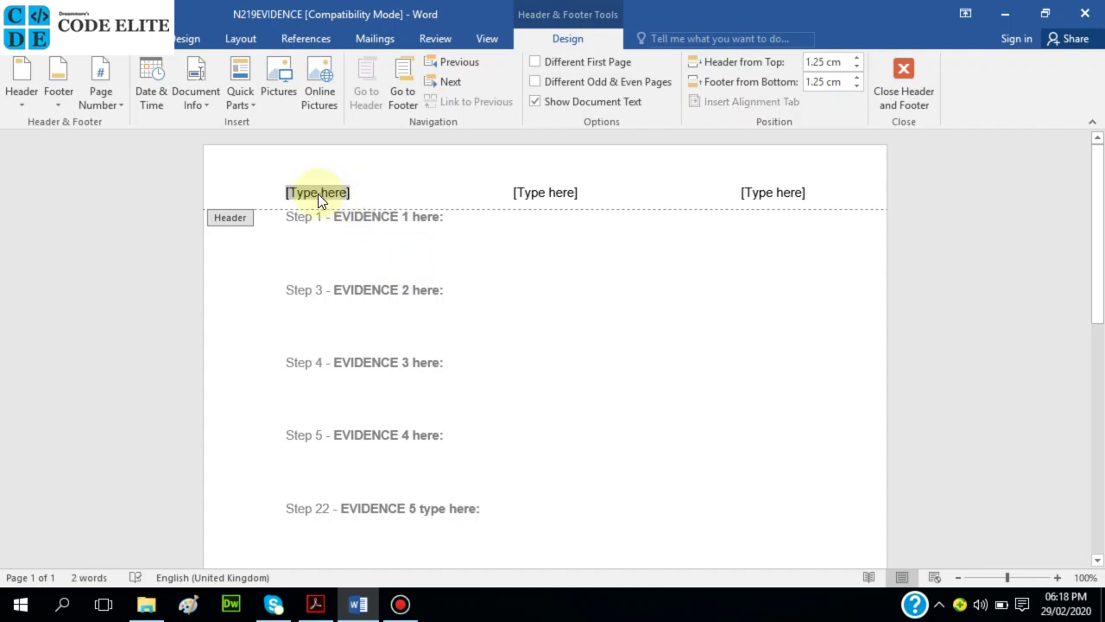
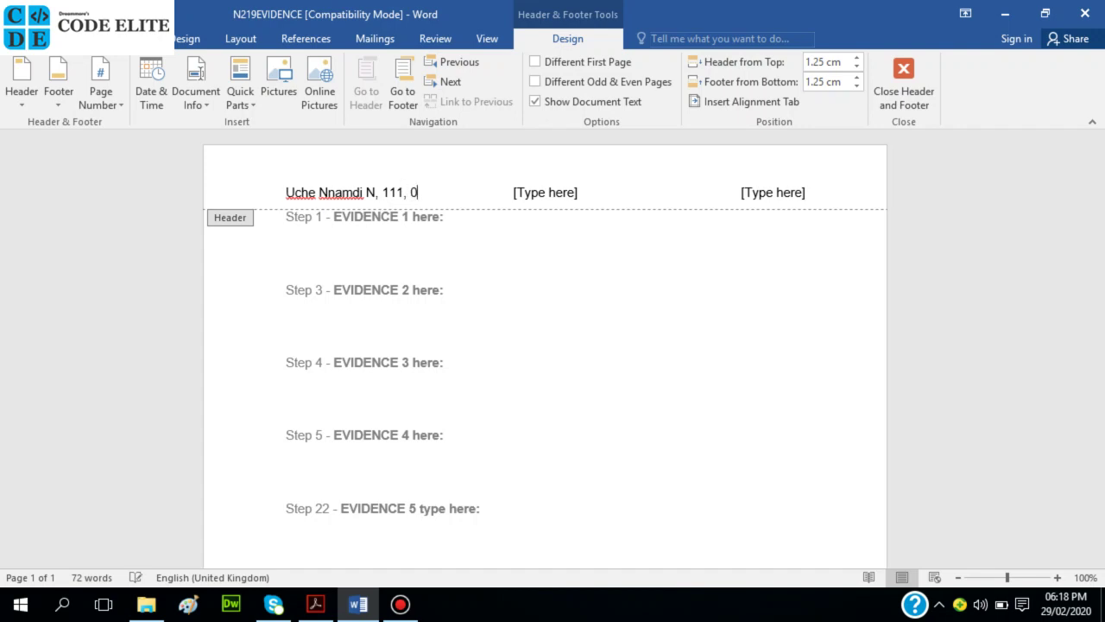
left_click(553, 191)
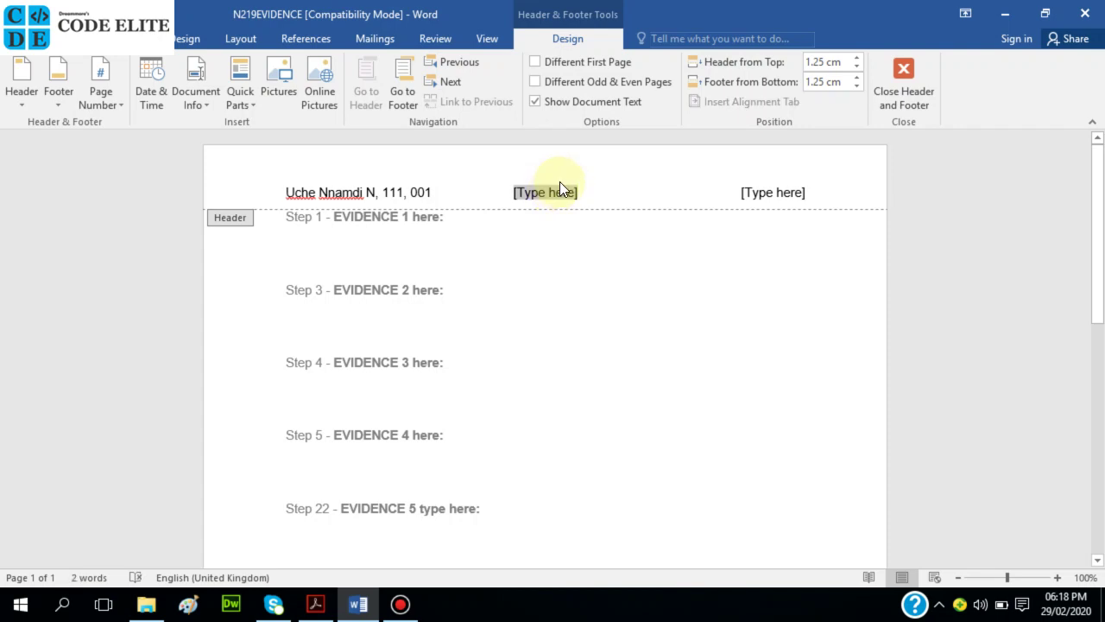
key("Delete")
left_click(773, 191)
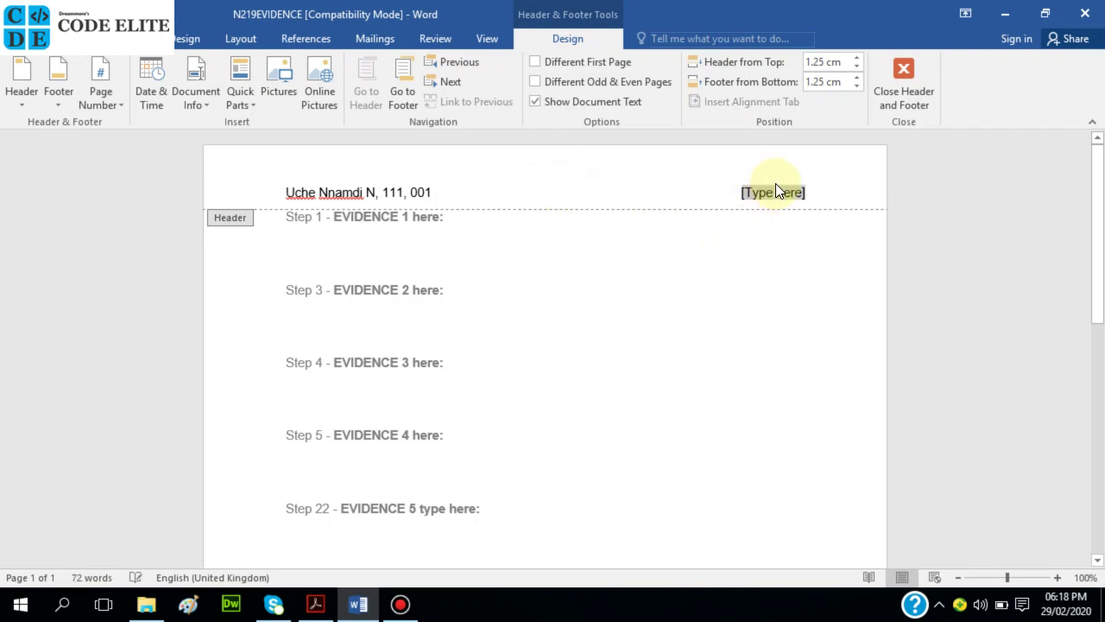
key("Delete")
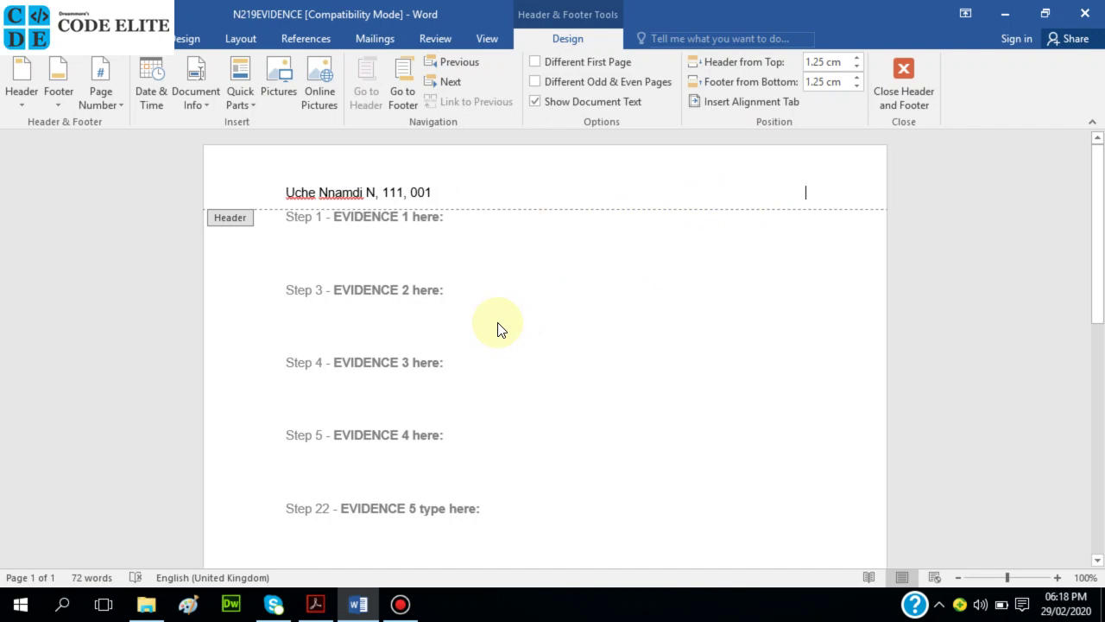
double_click(496, 316)
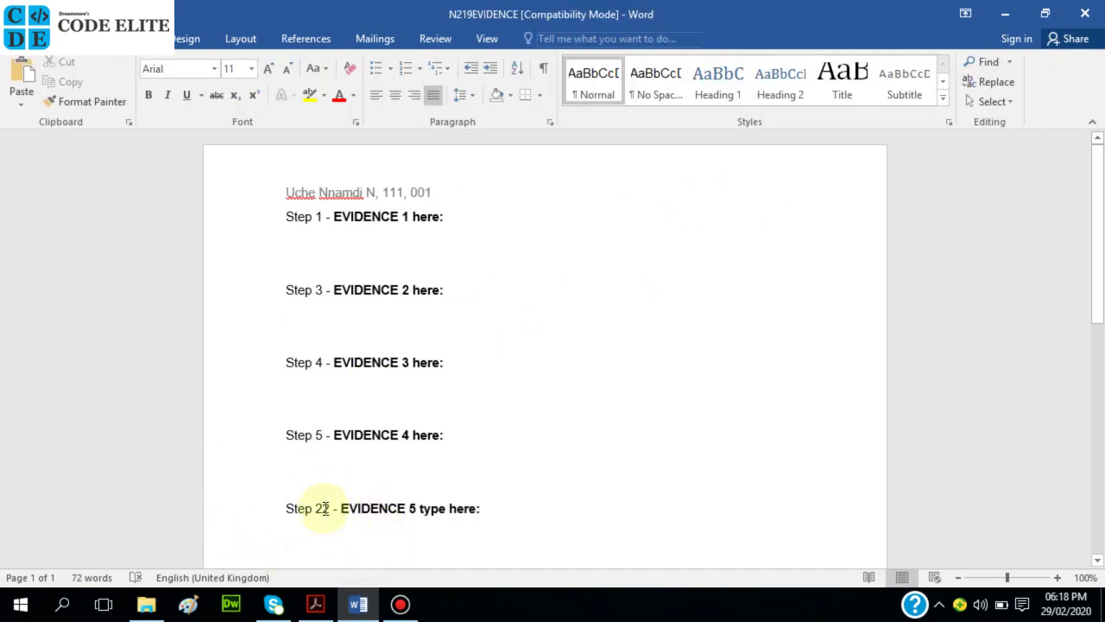
left_click(315, 605)
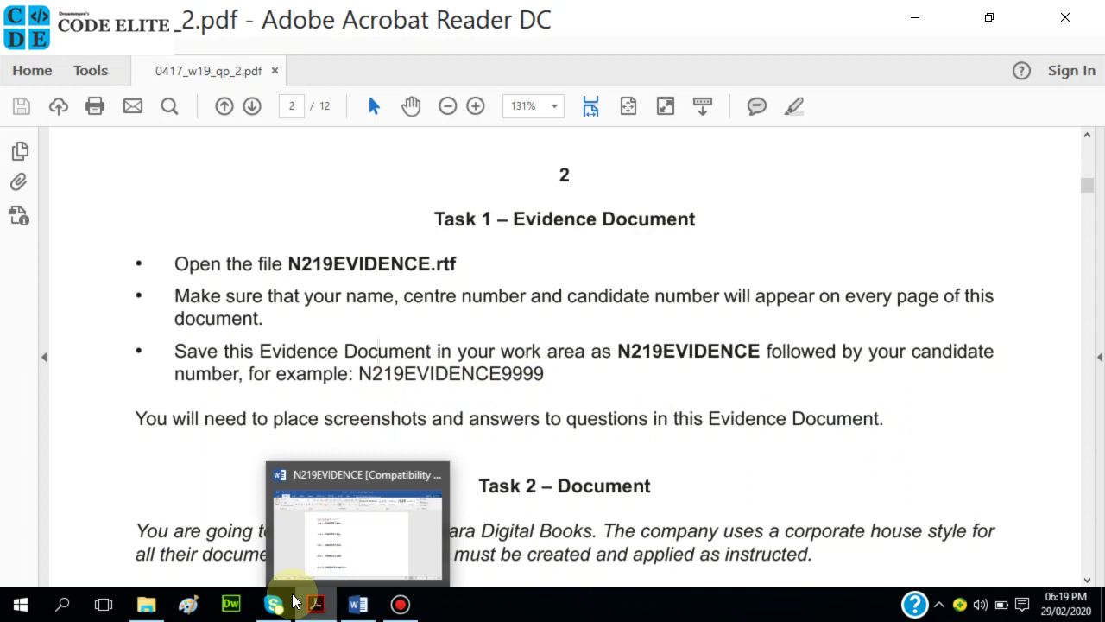
mouse_move(316, 605)
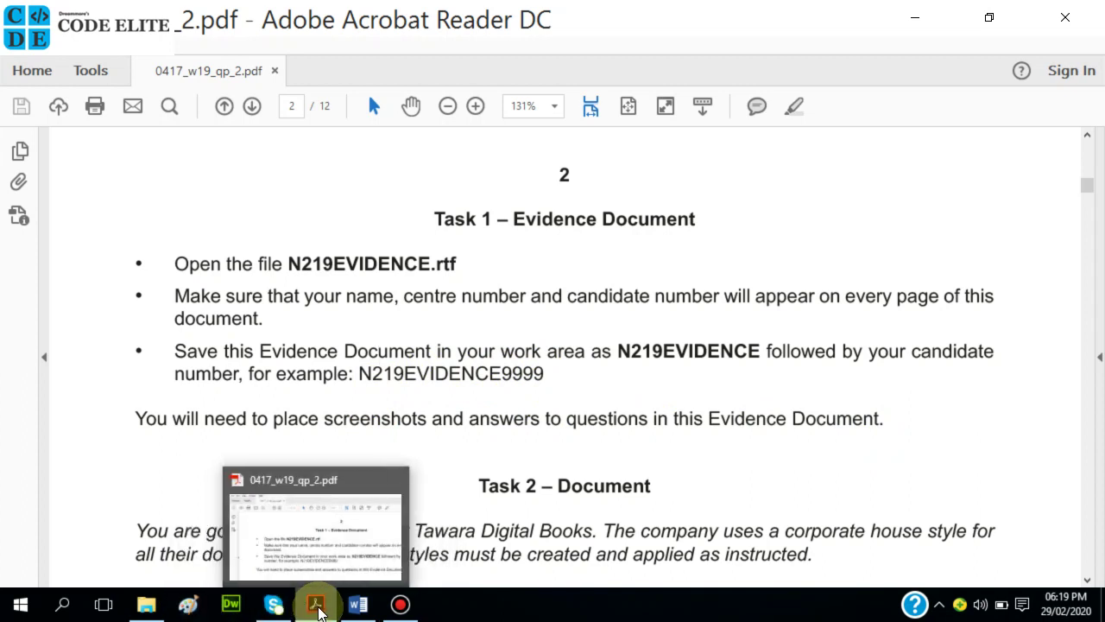
left_click(359, 604)
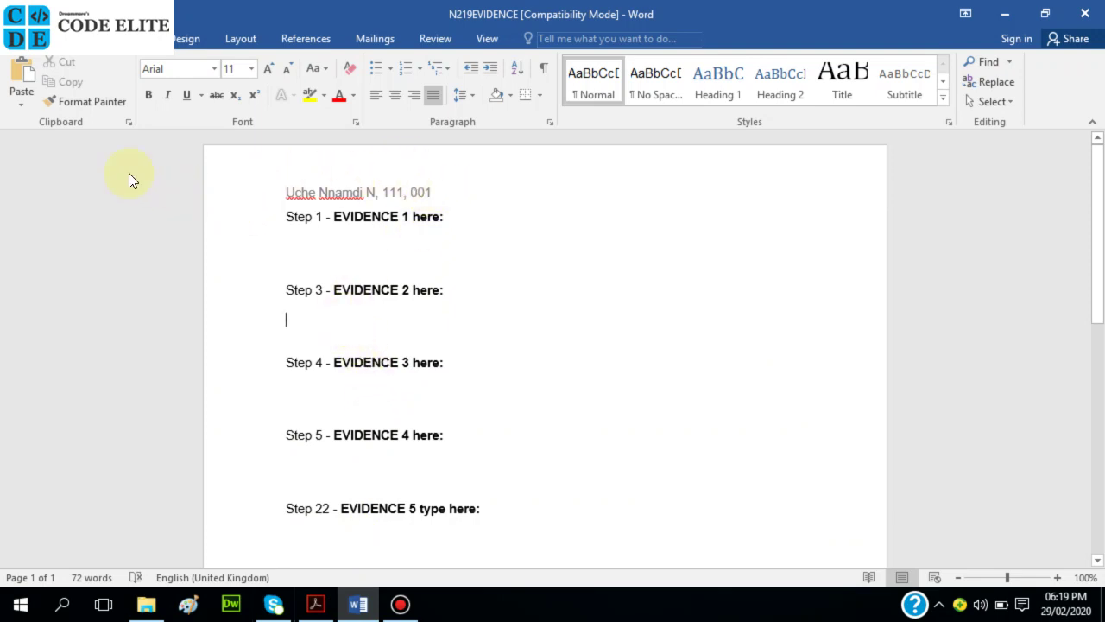
Save a Word Document copy named N219EVIDENCE001 in P 2, accept the format upgrade, and return to the PDF
key("alt+f")
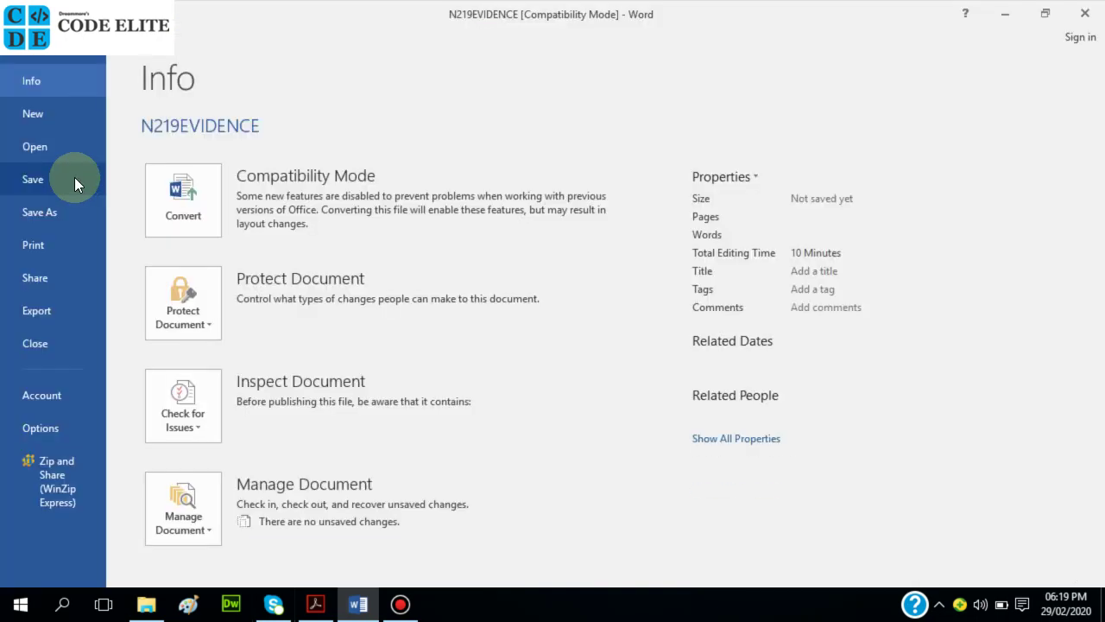
left_click(43, 216)
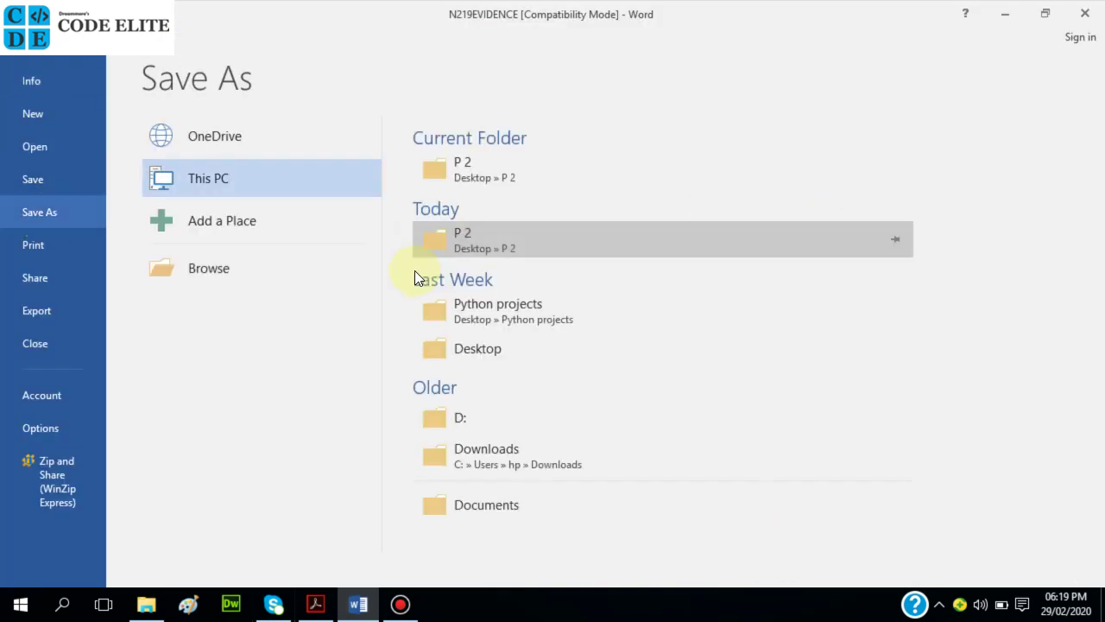
left_click(469, 171)
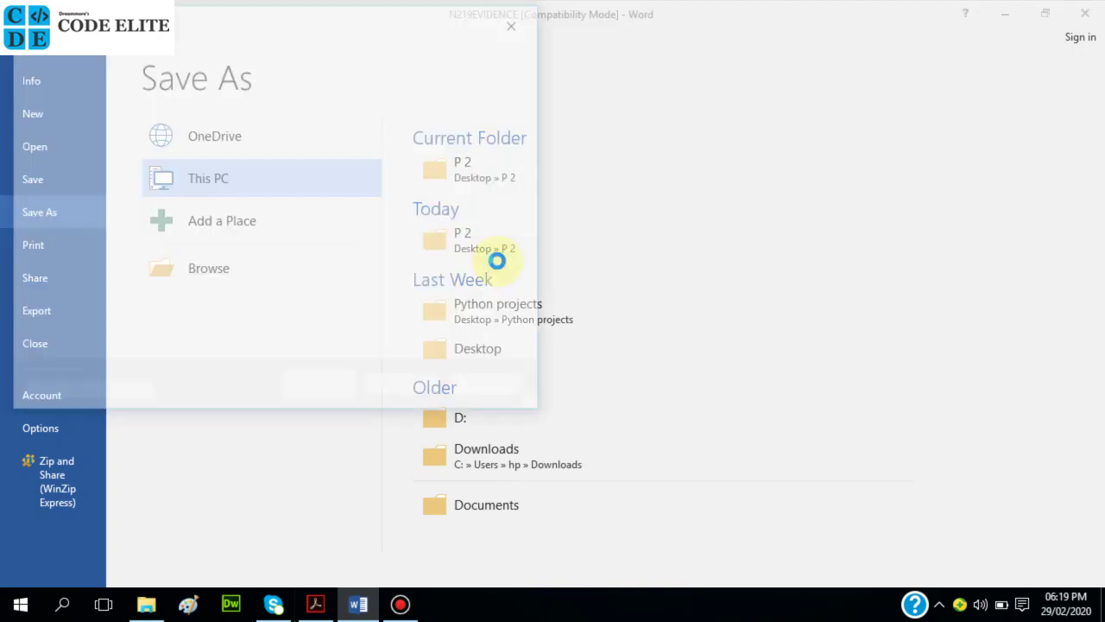
left_click(207, 296)
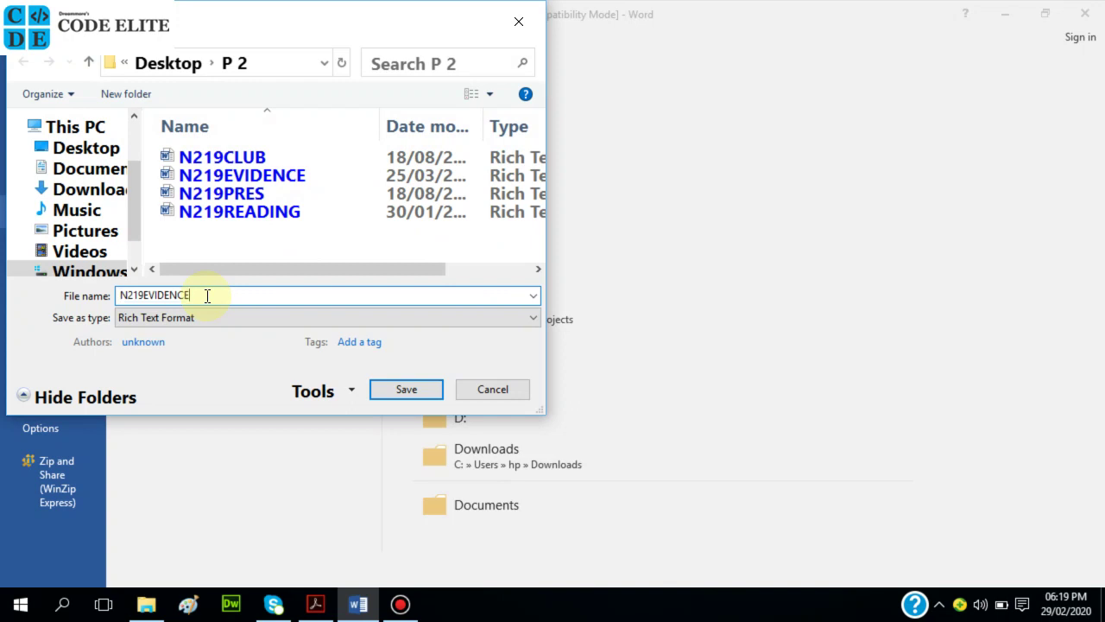
type("001")
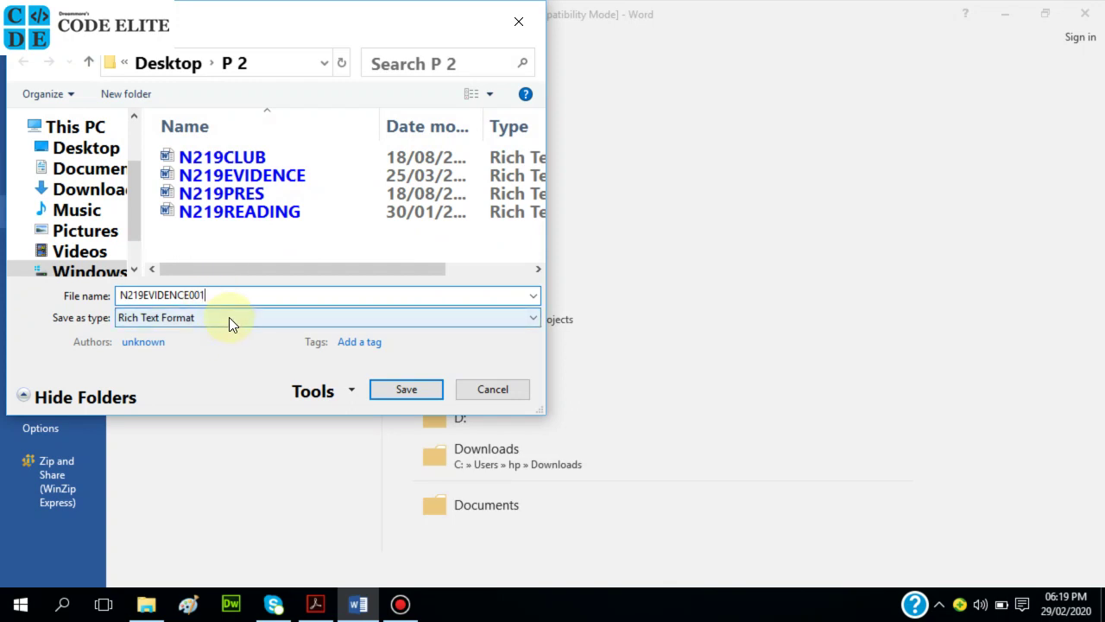
left_click(229, 318)
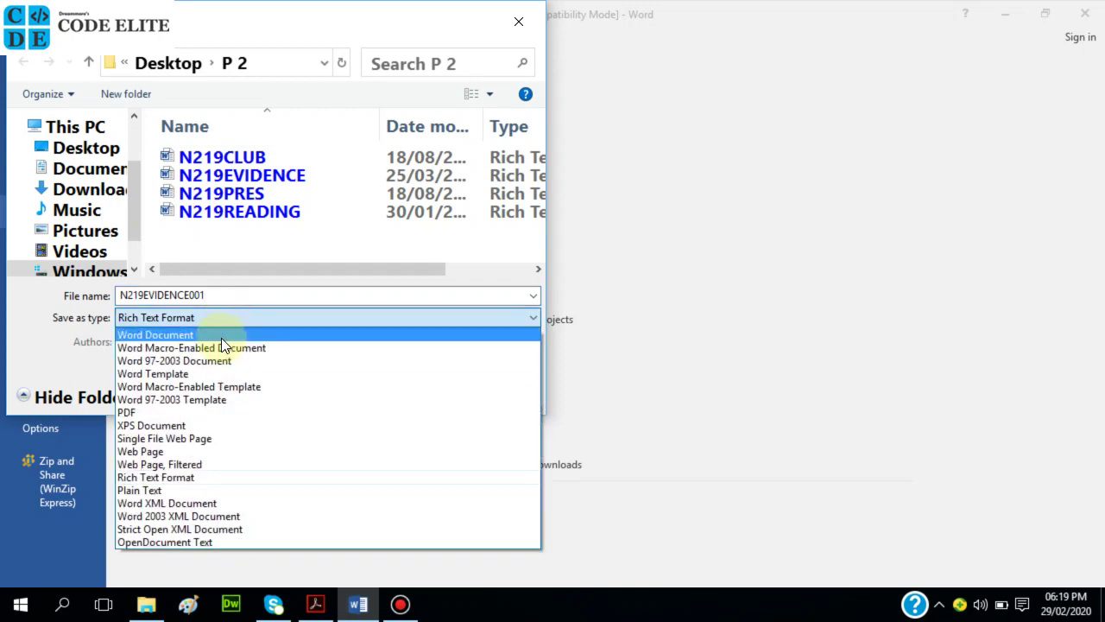
left_click(223, 336)
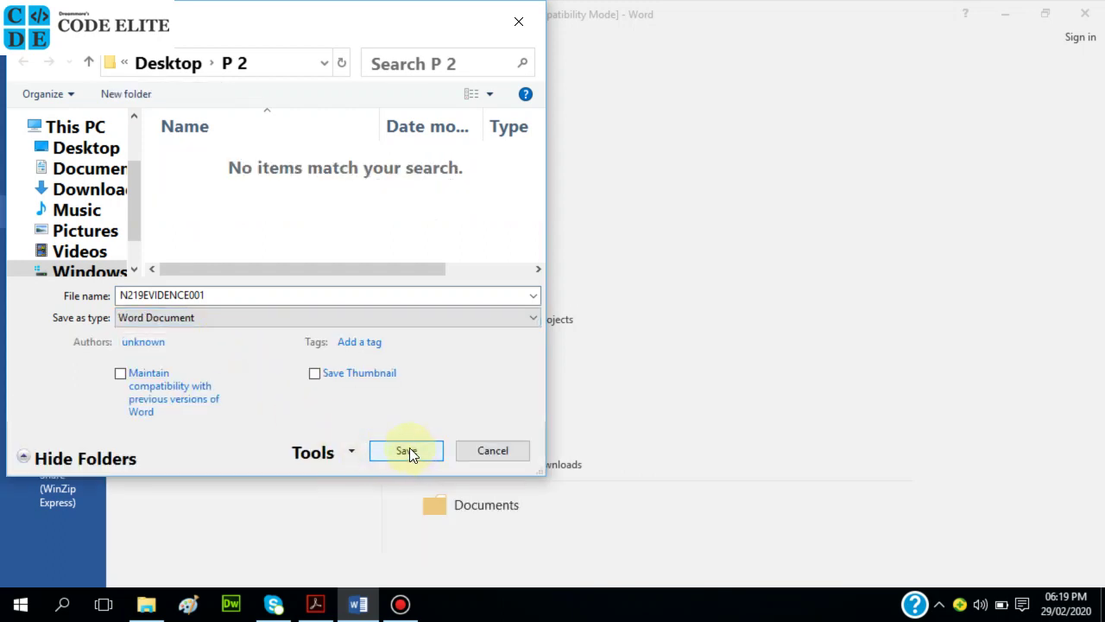
left_click(408, 450)
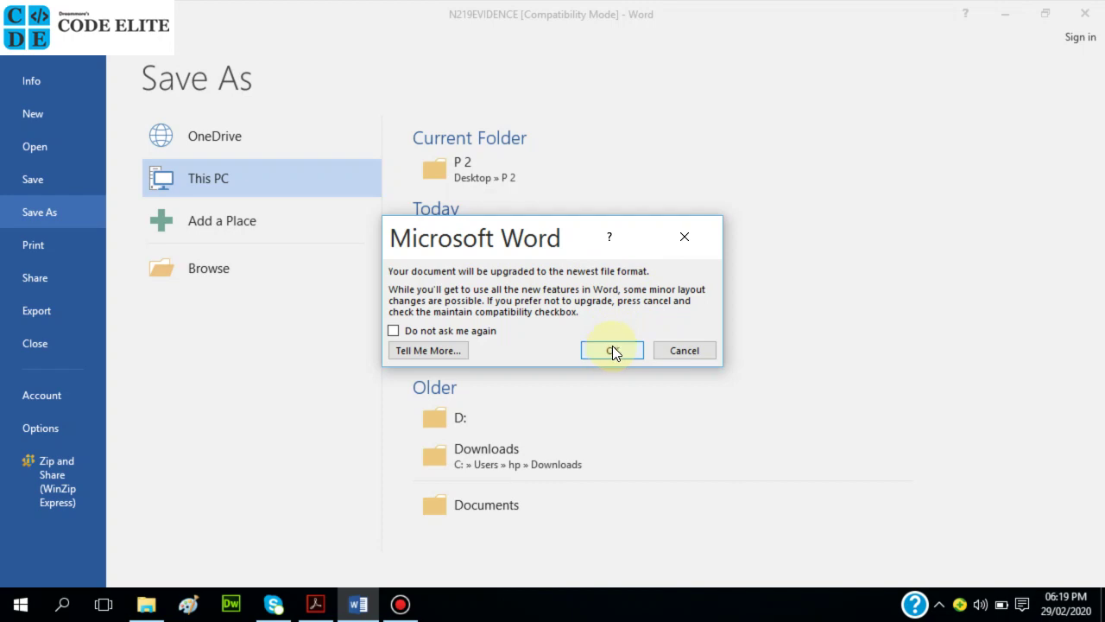
left_click(611, 350)
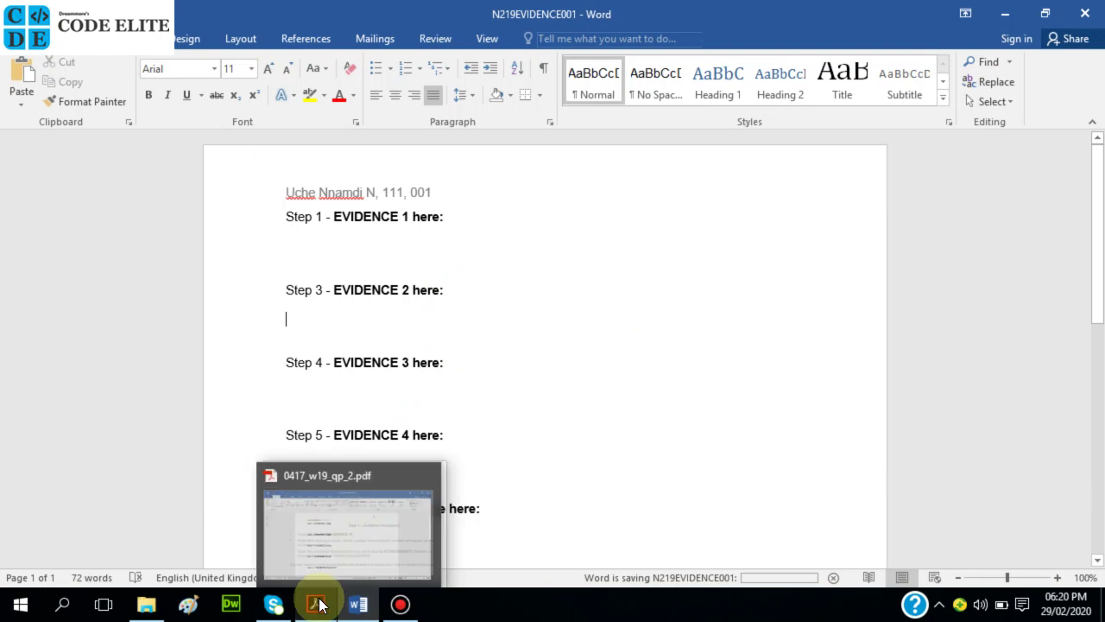
left_click(356, 518)
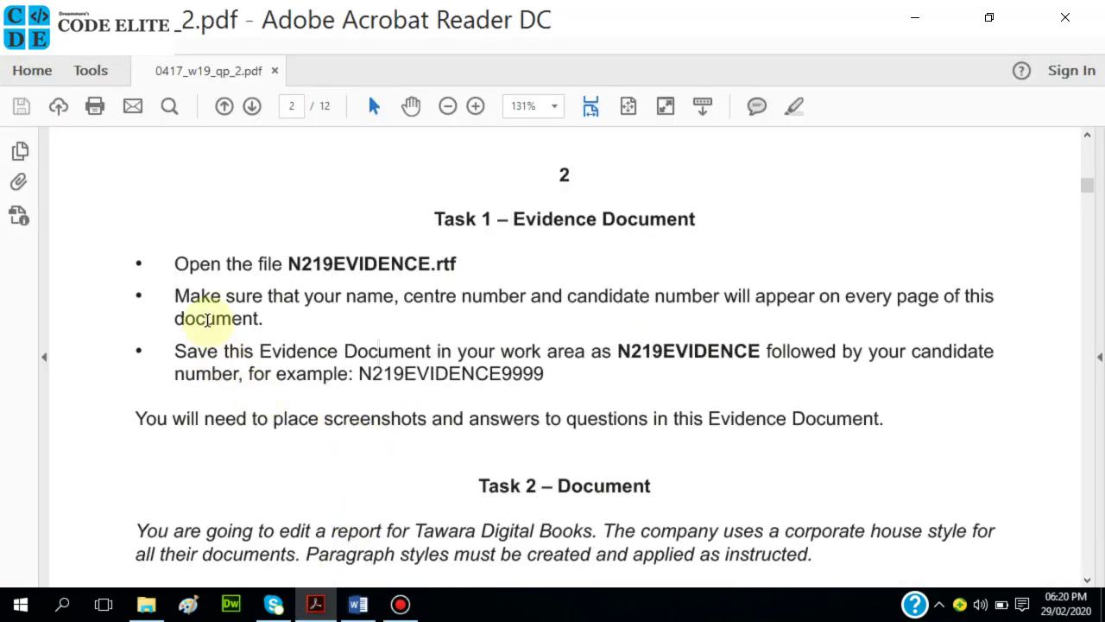